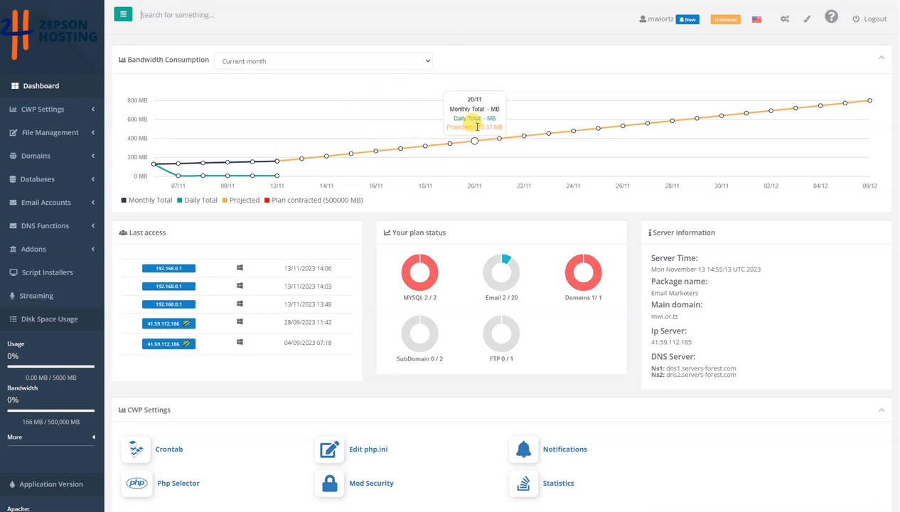
Step: Review the Server information section on the dashboard, examining the DNS Server entries for Ns1 and Ns2
{"action": "scroll", "coordinate": [547, 71], "scroll_direction": "down", "scroll_amount": 3}
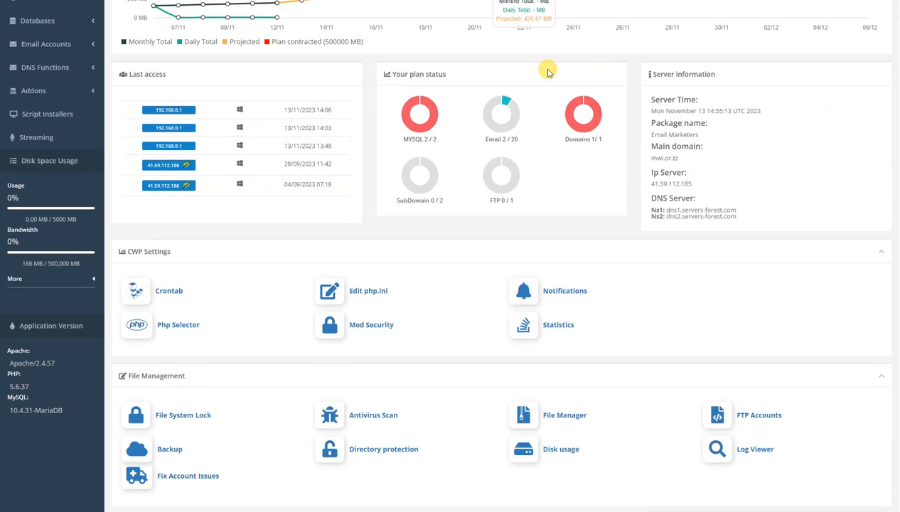
{"action": "left_click_drag", "start_coordinate": [646, 74], "coordinate": [727, 72]}
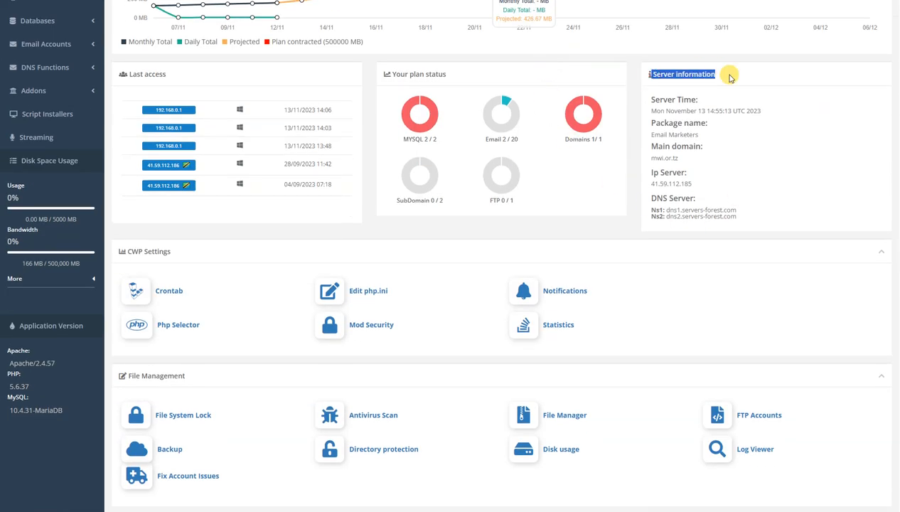
{"action": "left_click", "coordinate": [673, 94]}
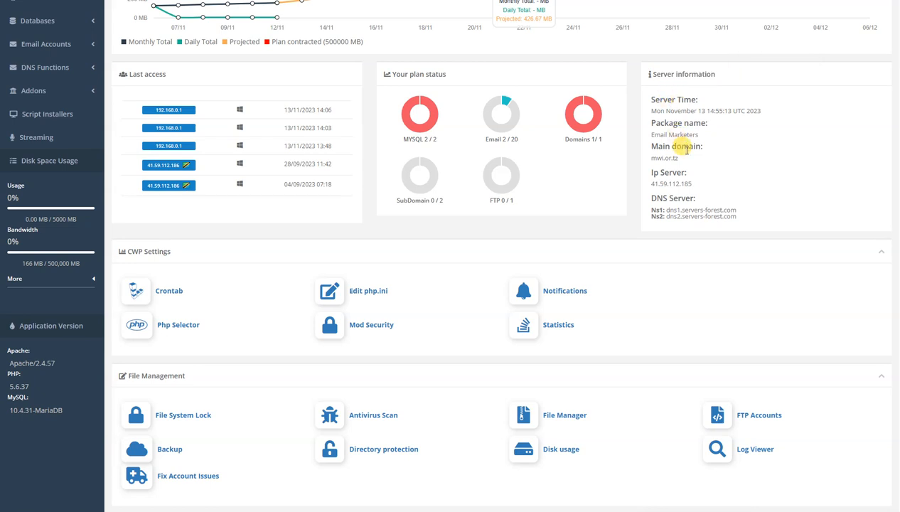
{"action": "left_click_drag", "start_coordinate": [649, 201], "coordinate": [688, 201]}
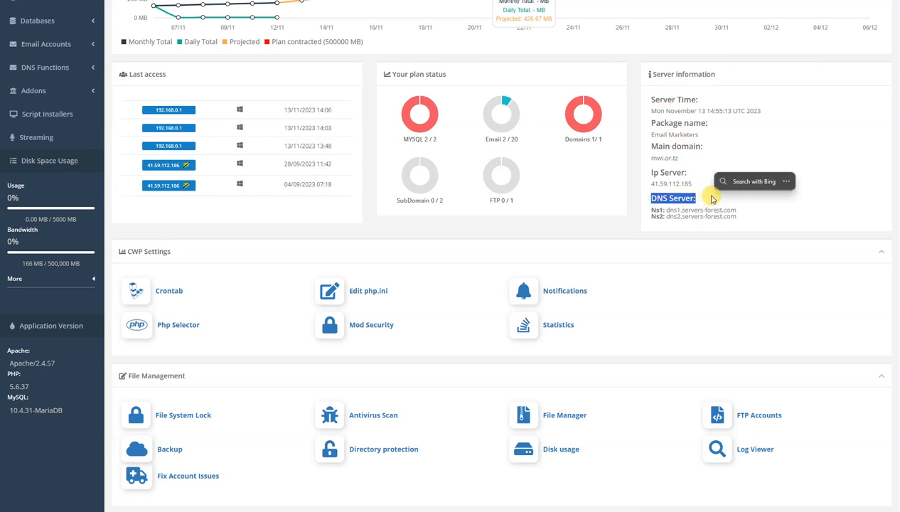
{"action": "left_click", "coordinate": [662, 212]}
{"action": "left_click_drag", "start_coordinate": [664, 211], "coordinate": [747, 215]}
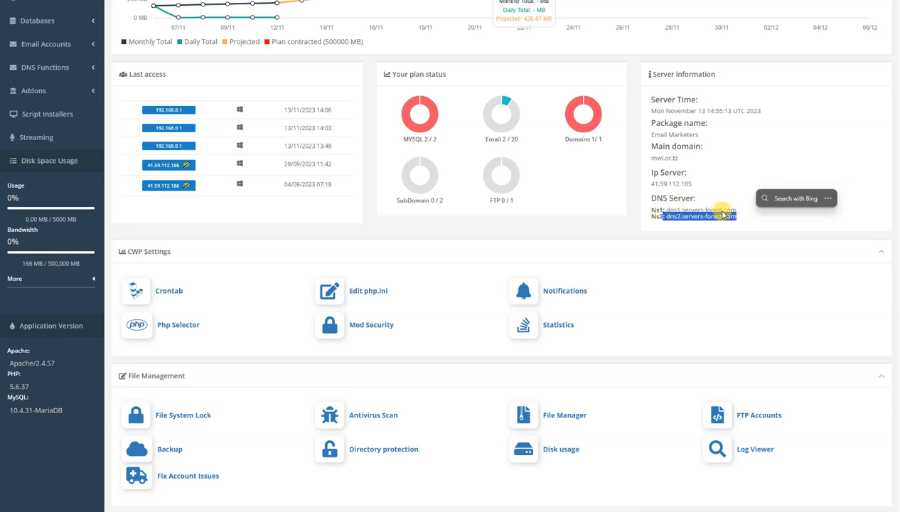
{"action": "left_click", "coordinate": [702, 200]}
{"action": "left_click_drag", "start_coordinate": [667, 209], "coordinate": [672, 210]}
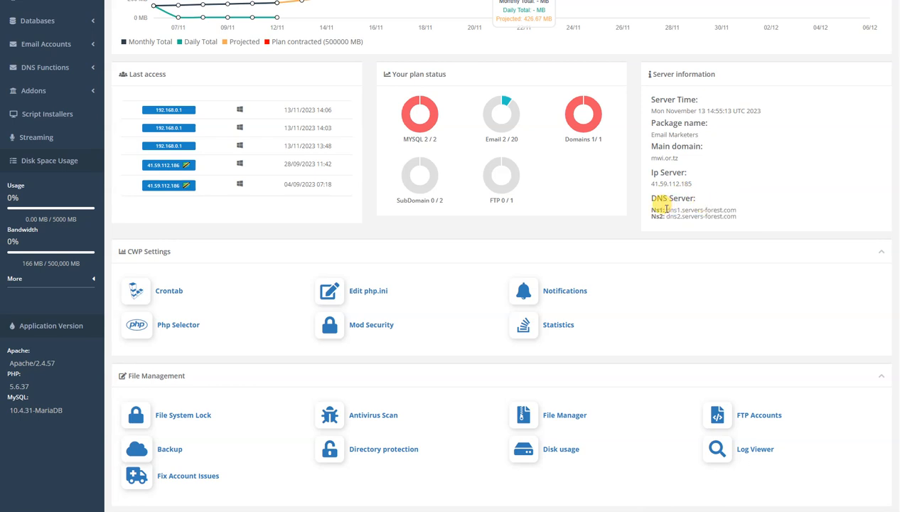
{"action": "left_click_drag", "start_coordinate": [736, 217], "coordinate": [649, 207]}
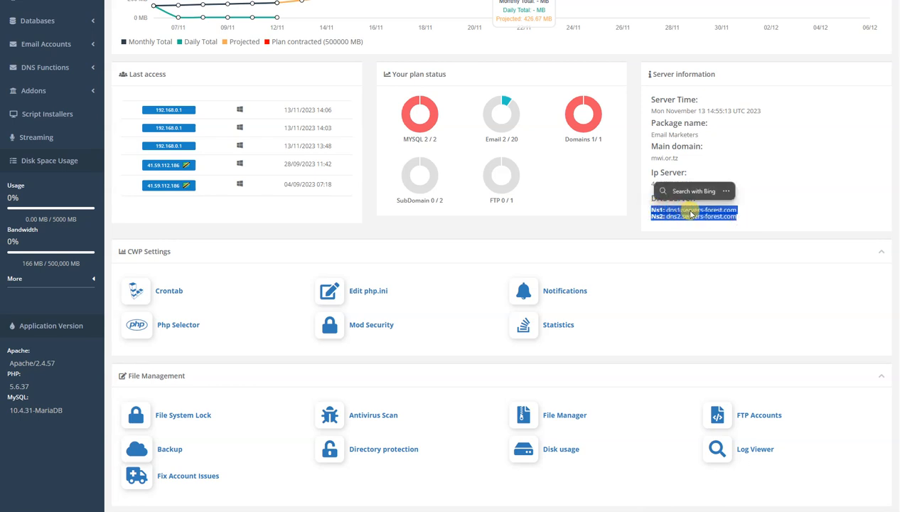
{"action": "left_click", "coordinate": [763, 146]}
{"action": "scroll", "coordinate": [695, 147], "scroll_direction": "up", "scroll_amount": 2}
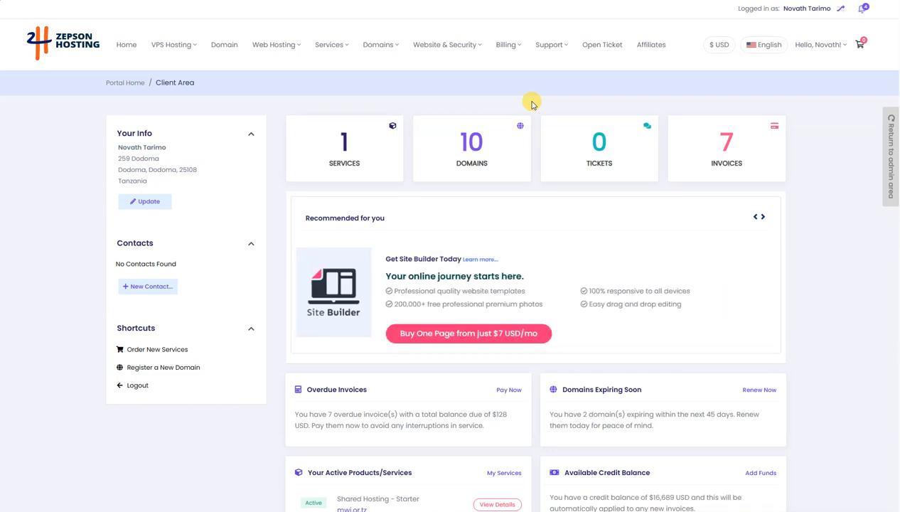
Step: Switch to the Zepson Hosting client area and open the nameserver settings of the domain swifpack.com
{"action": "left_click", "coordinate": [465, 141]}
{"action": "scroll", "coordinate": [430, 261], "scroll_direction": "down", "scroll_amount": 4}
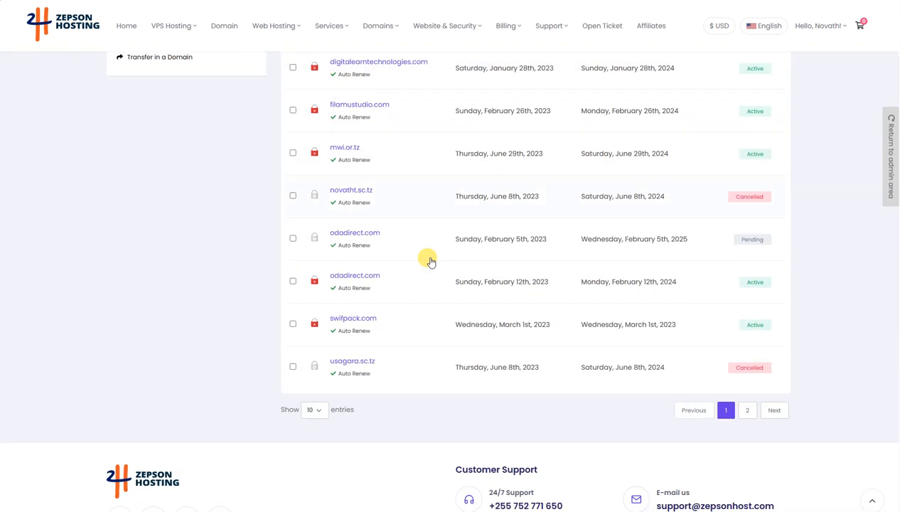
{"action": "left_click", "coordinate": [421, 319]}
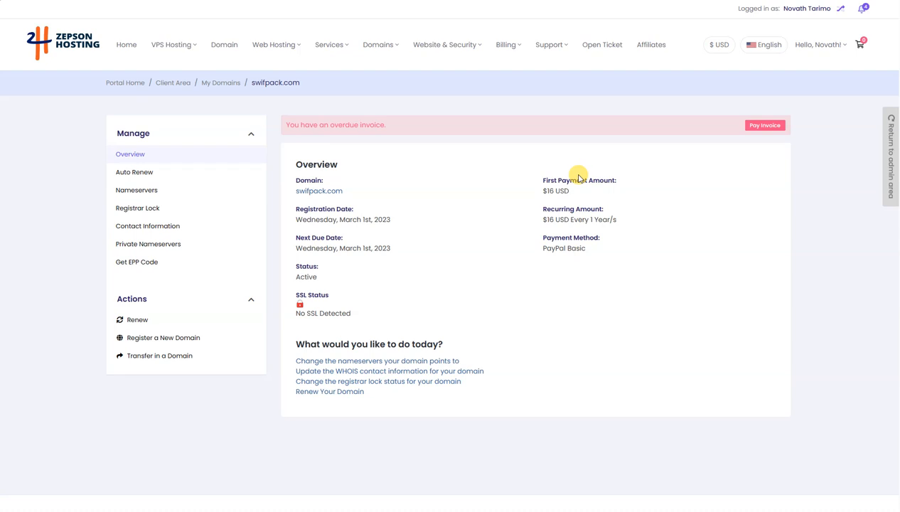
{"action": "left_click", "coordinate": [125, 189]}
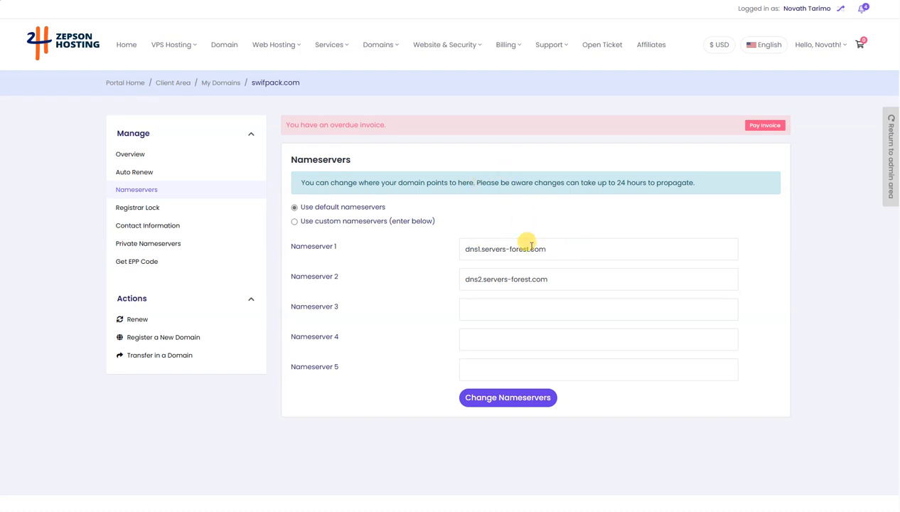
Step: Choose custom nameservers for swifpack.com and check the Nameserver 1 and Nameserver 2 entries
{"action": "left_click_drag", "start_coordinate": [571, 251], "coordinate": [462, 247]}
{"action": "left_click_drag", "start_coordinate": [576, 277], "coordinate": [457, 277]}
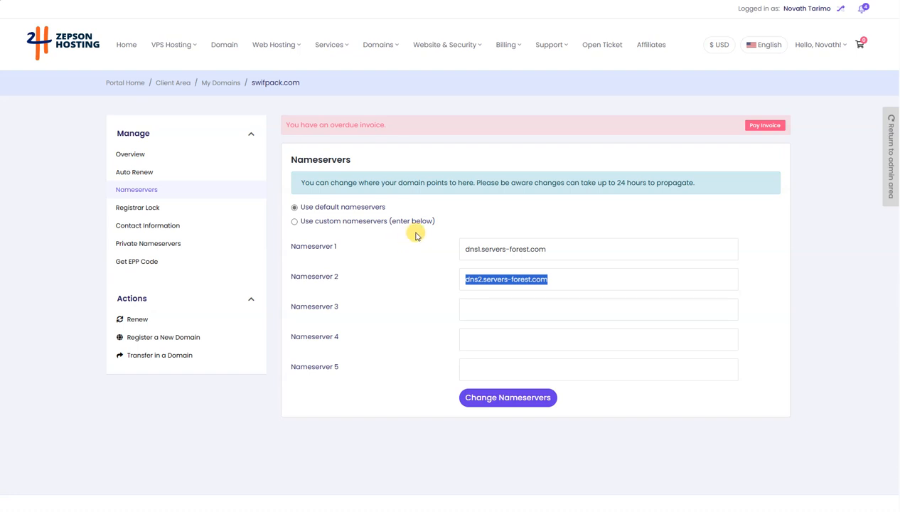
{"action": "left_click", "coordinate": [320, 224]}
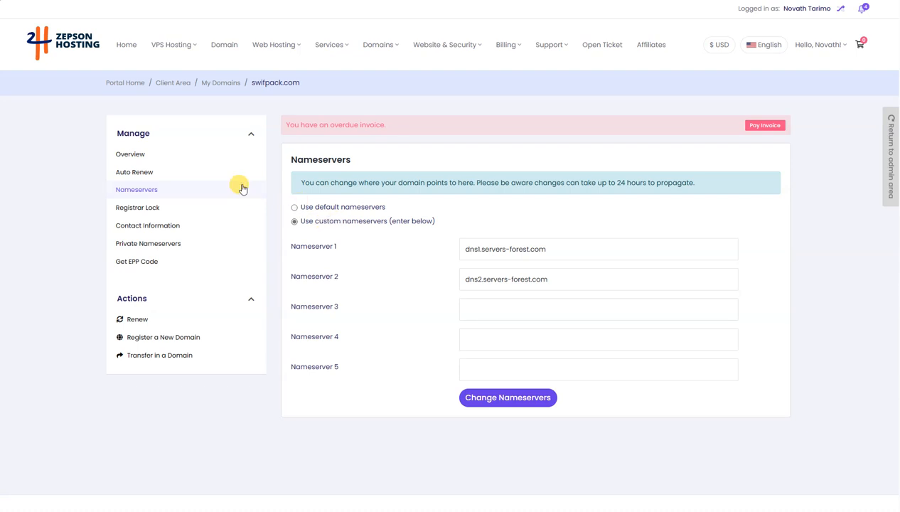
{"action": "left_click_drag", "start_coordinate": [569, 245], "coordinate": [444, 241]}
{"action": "left_click_drag", "start_coordinate": [588, 282], "coordinate": [454, 274]}
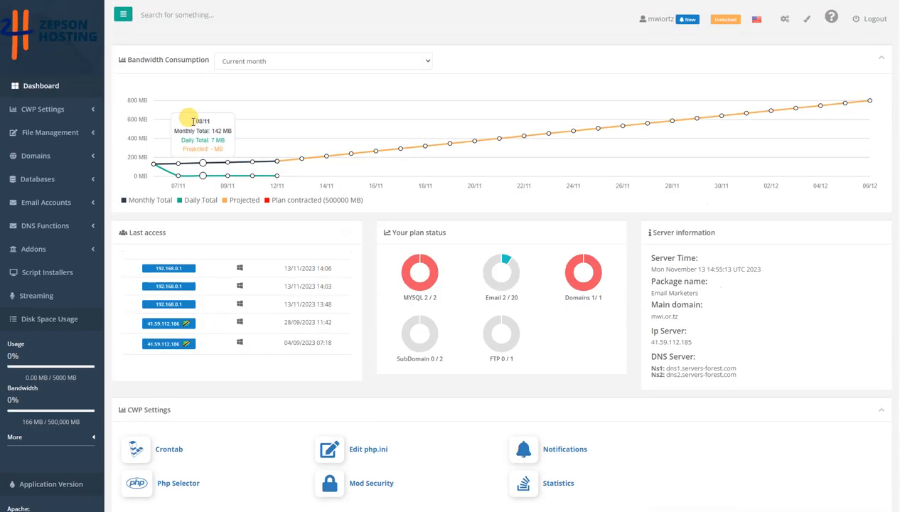
Step: Switch back to the CWP hosting panel and delete the addon domain myfirstddomain.com from the domain list
{"action": "left_click", "coordinate": [57, 157]}
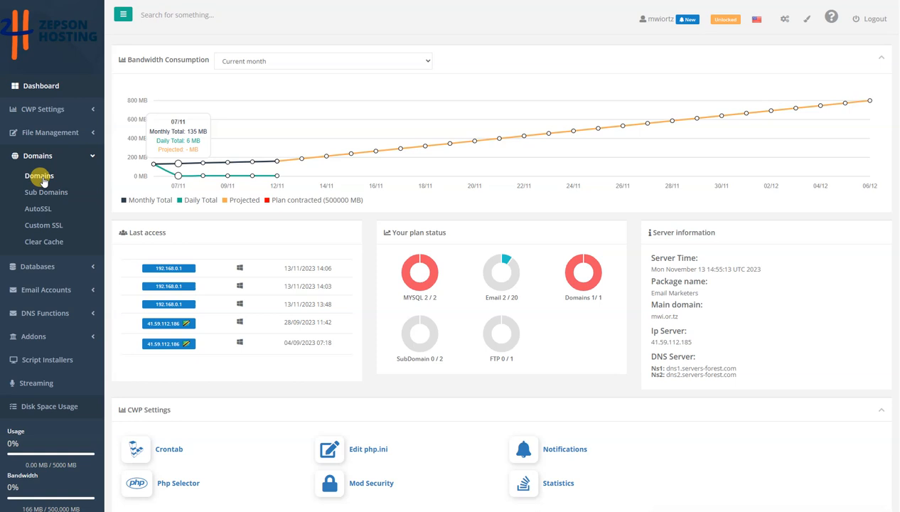
{"action": "left_click", "coordinate": [39, 176]}
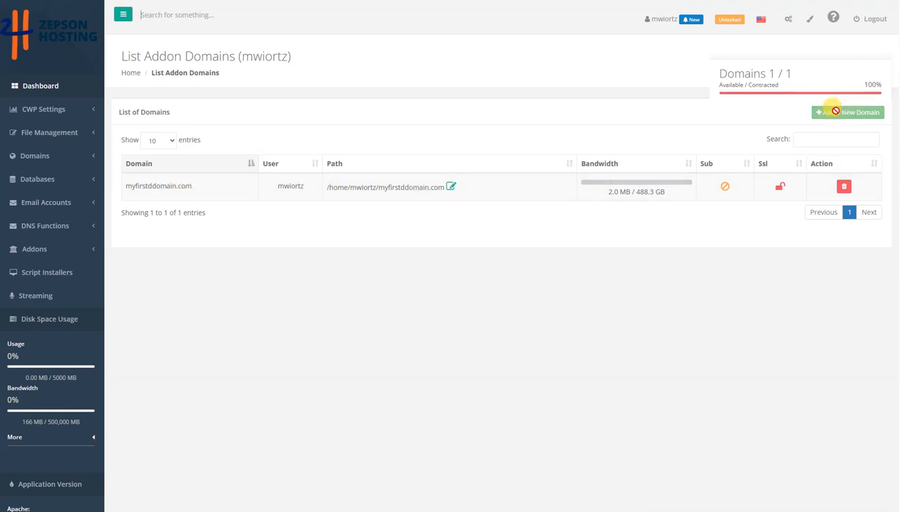
{"action": "left_click", "coordinate": [844, 190]}
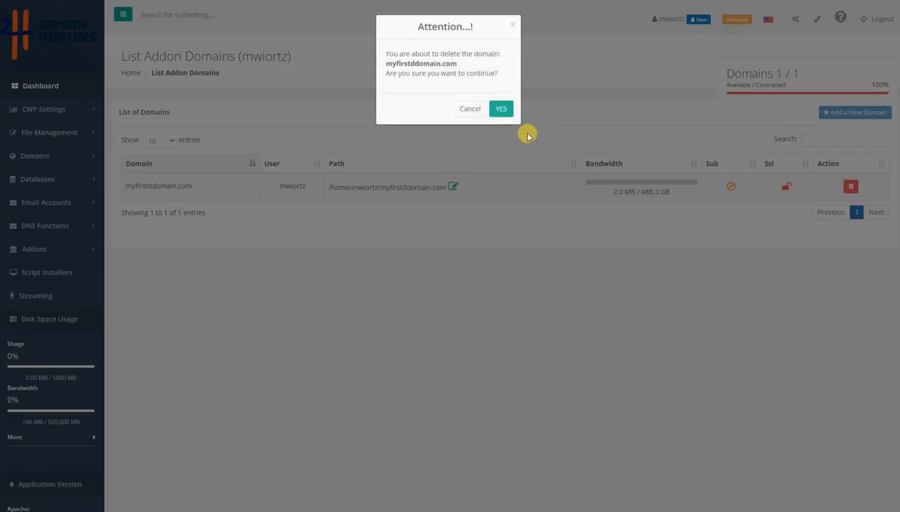
{"action": "left_click", "coordinate": [506, 114]}
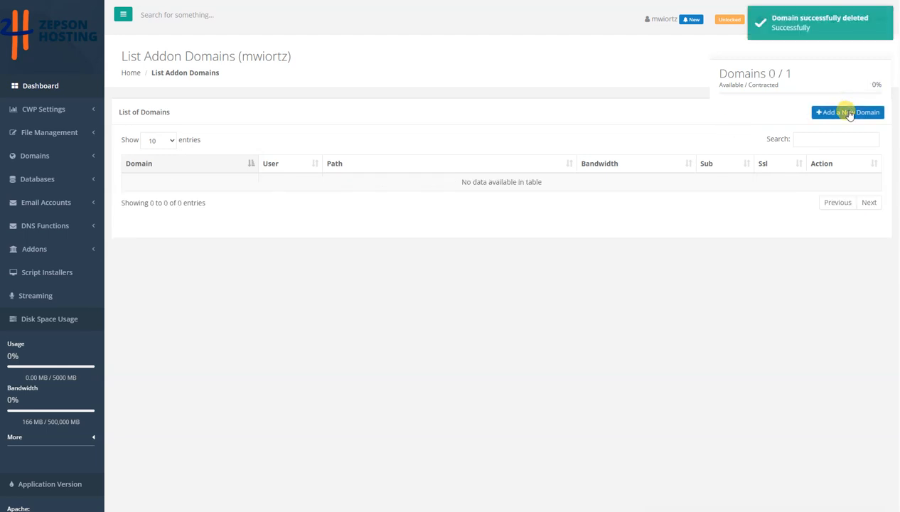
Step: Add the new domain myfirstdomain.com with the path myfirstdomain.com and no SSL certificate, and save it
{"action": "left_click", "coordinate": [848, 113]}
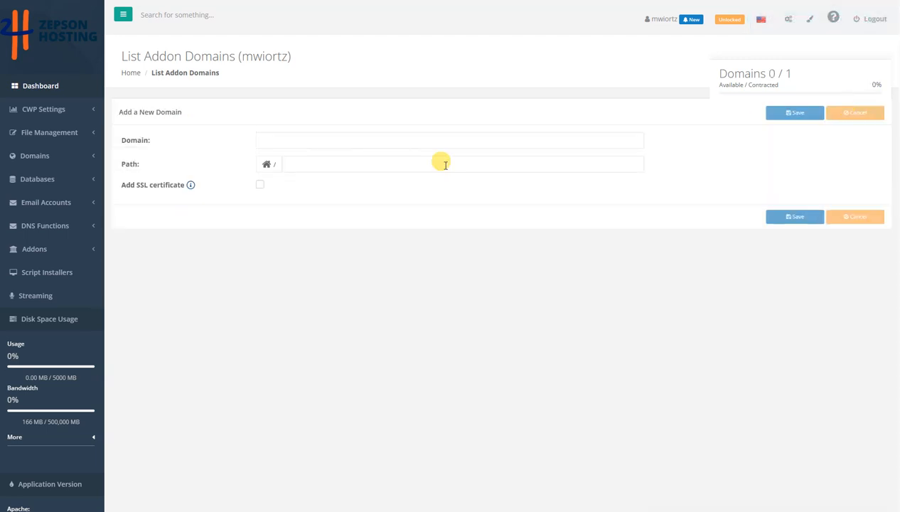
{"action": "left_click", "coordinate": [324, 136]}
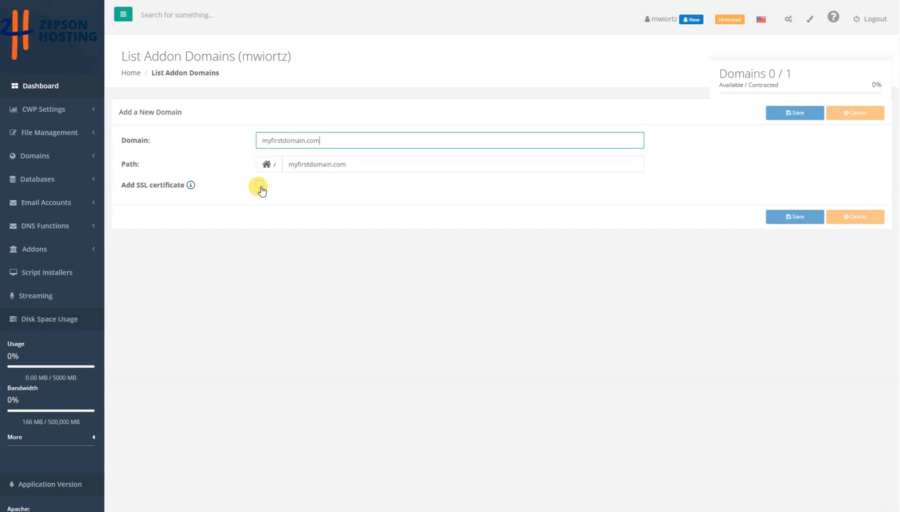
{"action": "left_click_drag", "start_coordinate": [348, 163], "coordinate": [277, 157]}
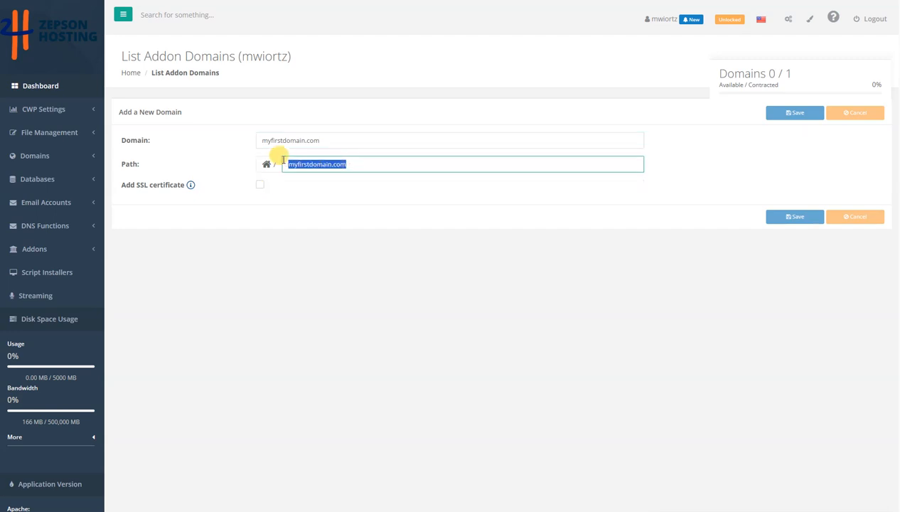
{"action": "left_click", "coordinate": [260, 184]}
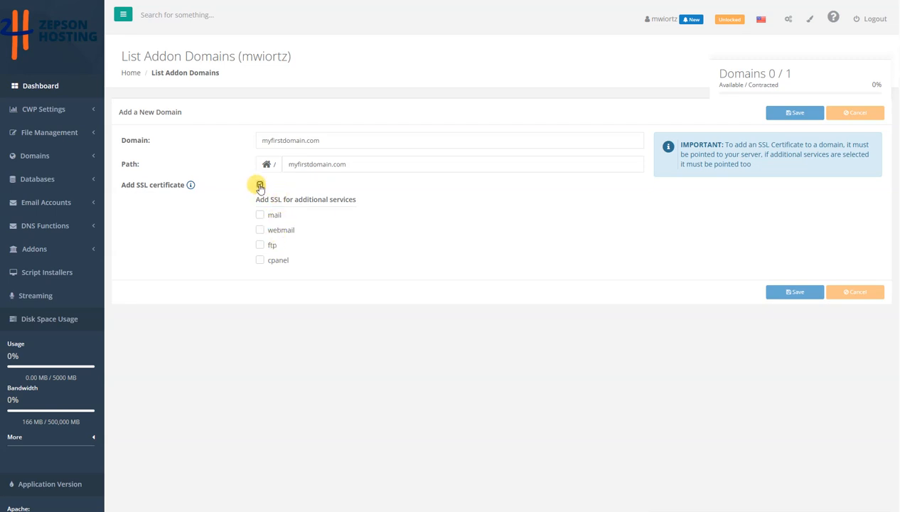
{"action": "left_click", "coordinate": [260, 185]}
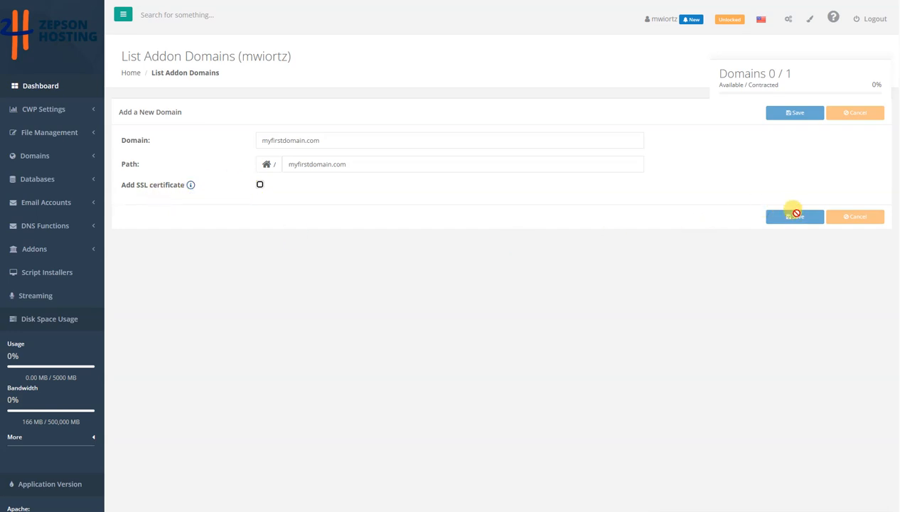
{"action": "left_click", "coordinate": [377, 160]}
{"action": "left_click", "coordinate": [541, 139]}
{"action": "left_click", "coordinate": [788, 216]}
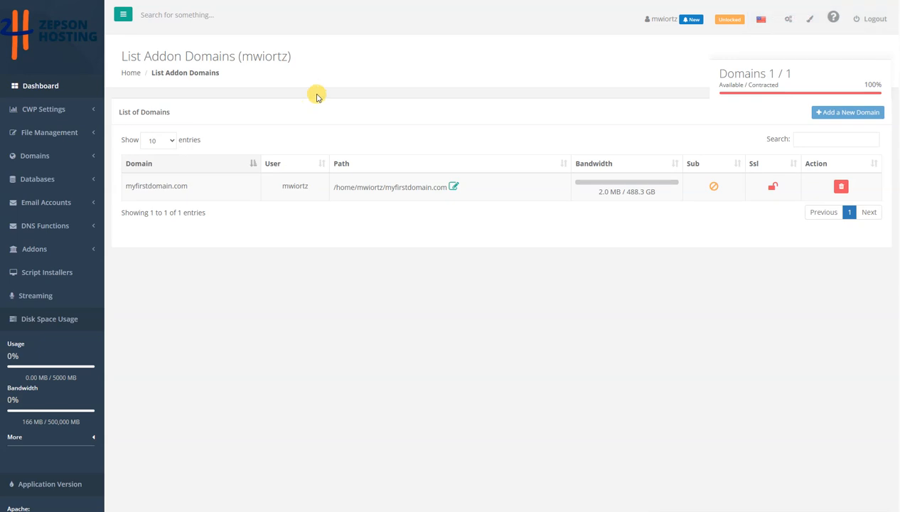
Step: Open the myfirstdomain.com folder in the File Manager and select its index.html file
{"action": "left_click", "coordinate": [55, 129]}
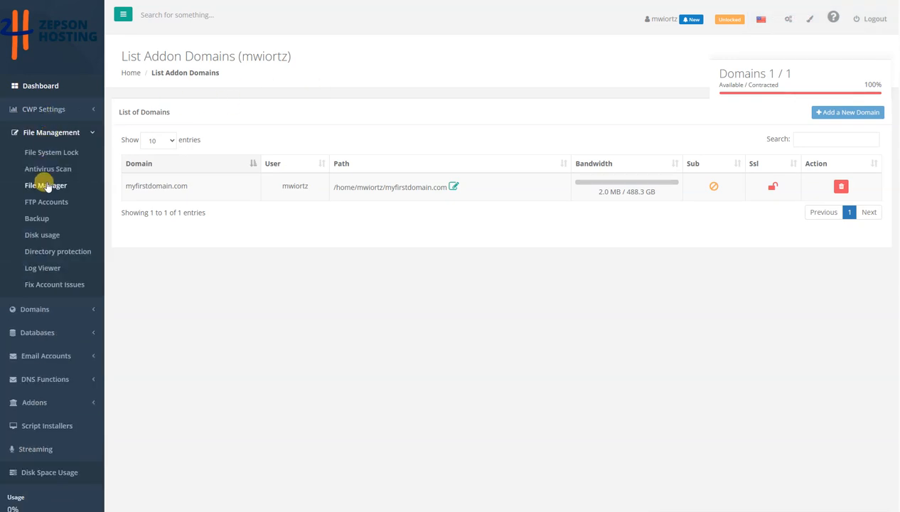
{"action": "left_click", "coordinate": [46, 187]}
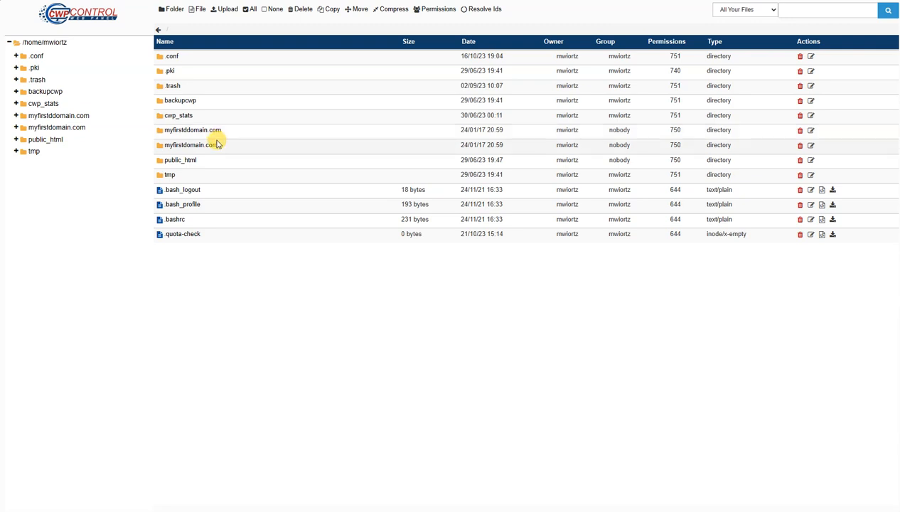
{"action": "double_click", "coordinate": [251, 145]}
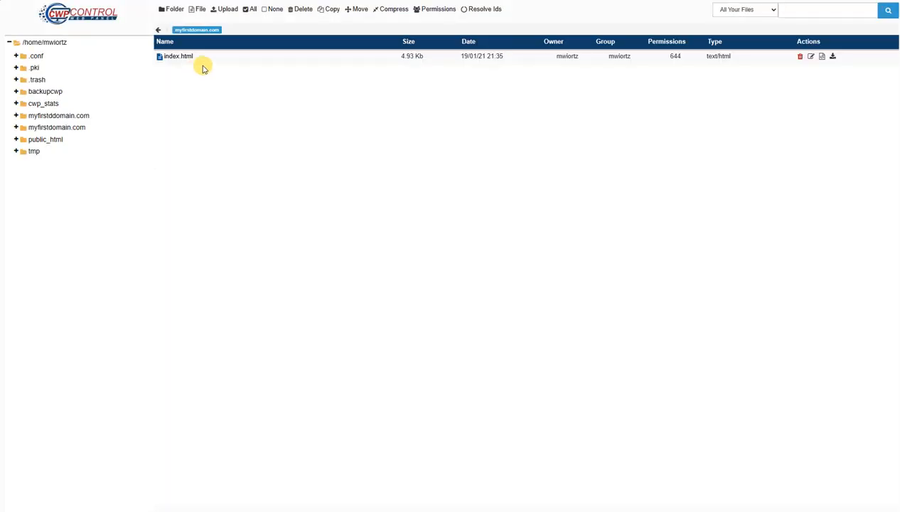
{"action": "left_click", "coordinate": [279, 61]}
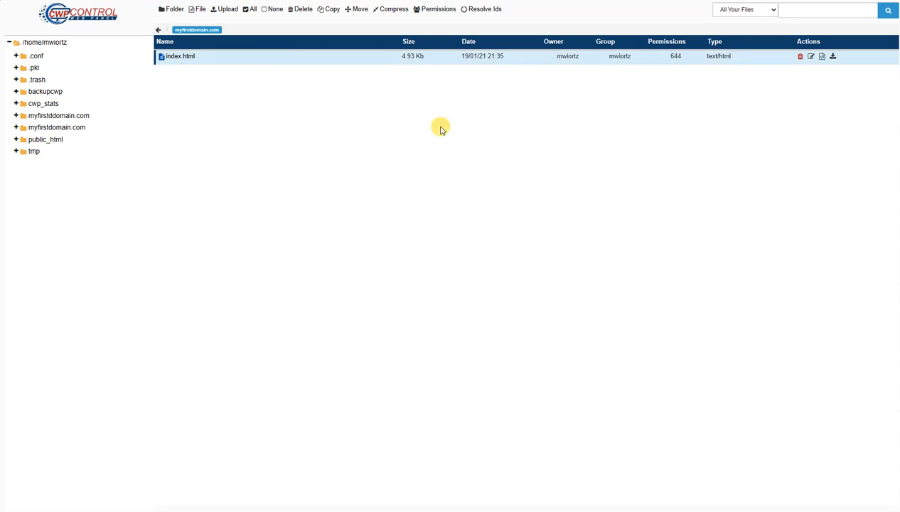